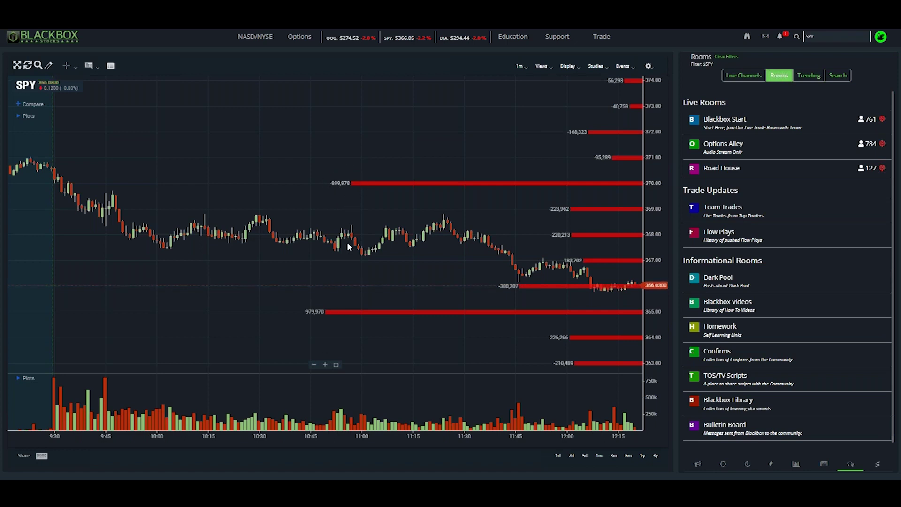
# Examine the largest gamma exposure bars on the SPY chart, at the 370 and 365 levels, over a wider price range
pyautogui.moveTo(323, 173); pyautogui.dragTo(365, 192)
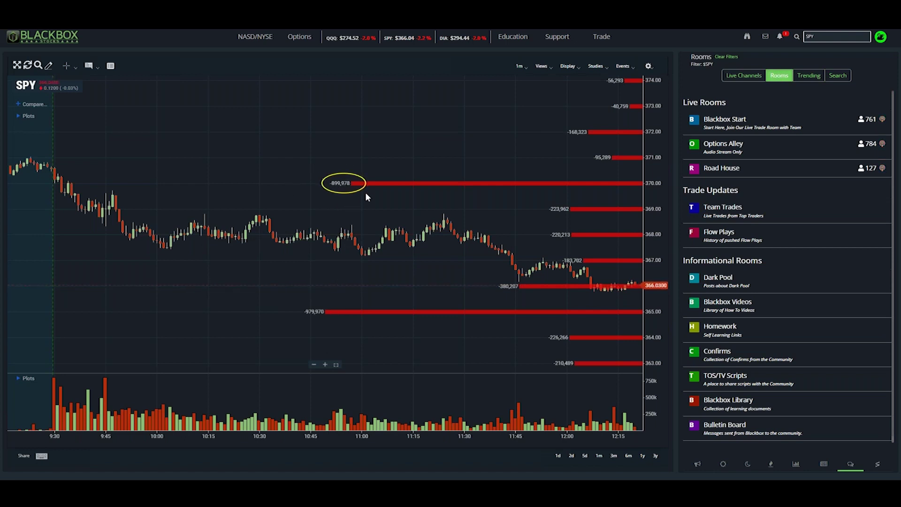
pyautogui.moveTo(295, 301); pyautogui.dragTo(330, 323)
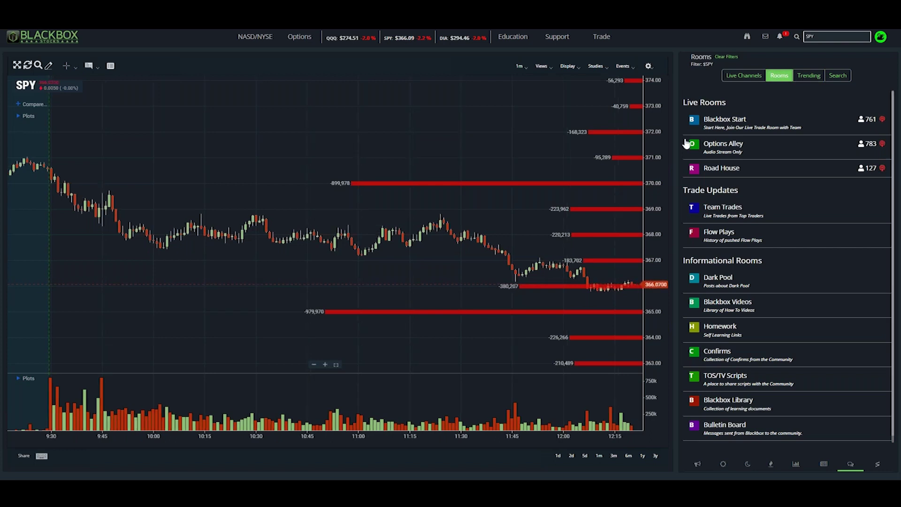
pyautogui.moveTo(656, 133); pyautogui.dragTo(665, 193)
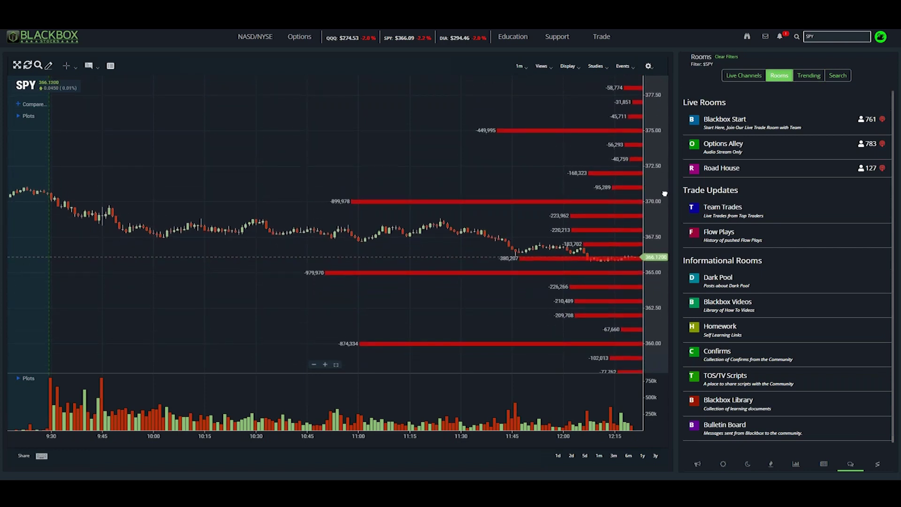
# Load UVXY in the chart to view its gamma exposure levels against the current session's price
pyautogui.click(824, 39)
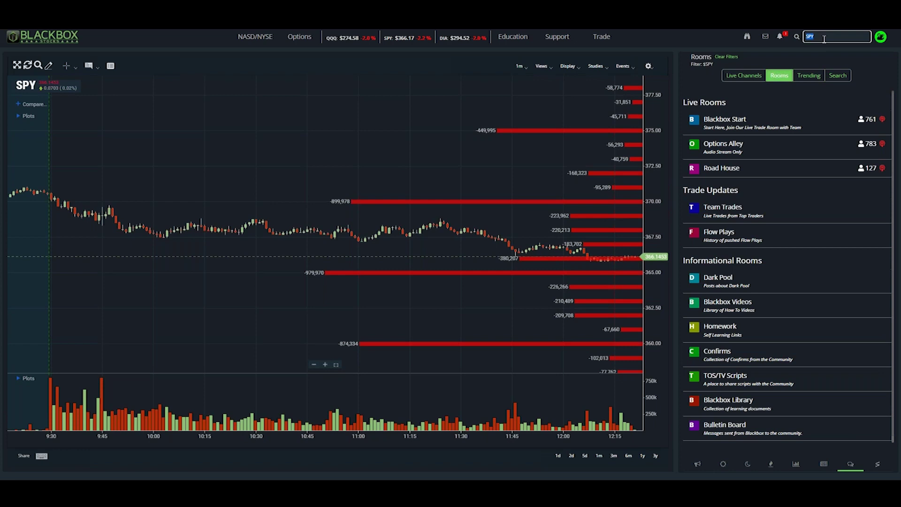
pyautogui.write('UVXY')
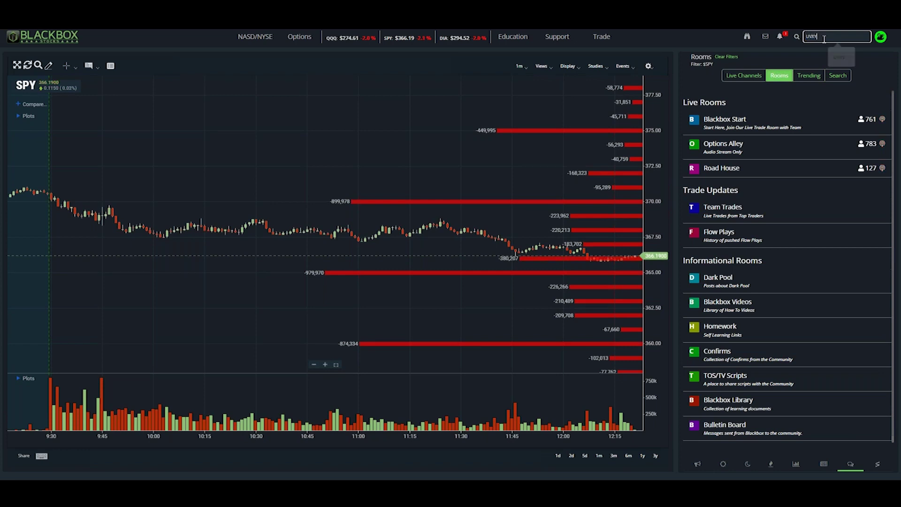
pyautogui.press('Return')
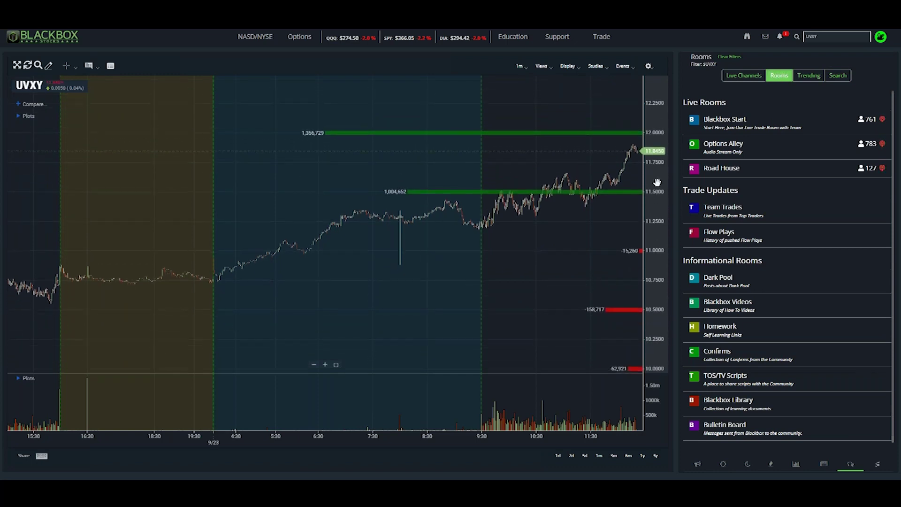
pyautogui.scroll(5, 555, 233)
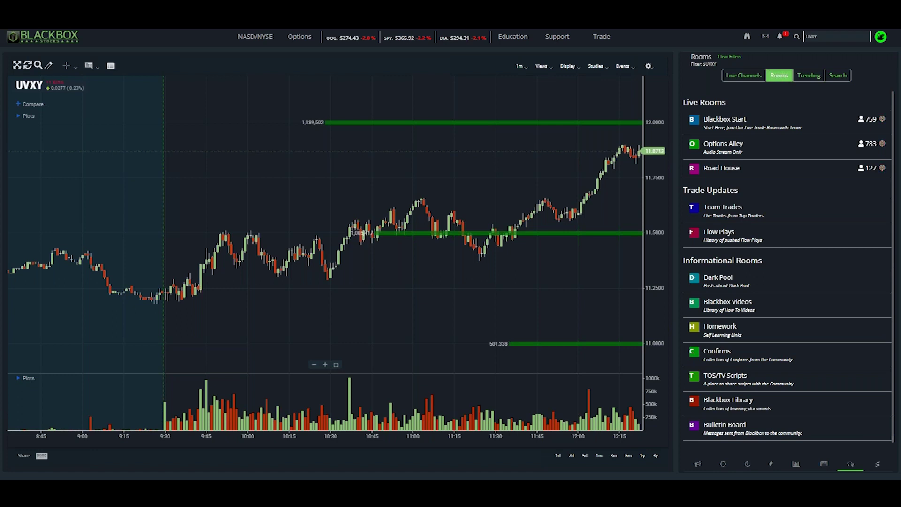
# Switch the chart back to SPY and widen its price range to include the gamma exposure levels down to 360
pyautogui.click(817, 35)
pyautogui.doubleClick(817, 35)
pyautogui.click(634, 156)
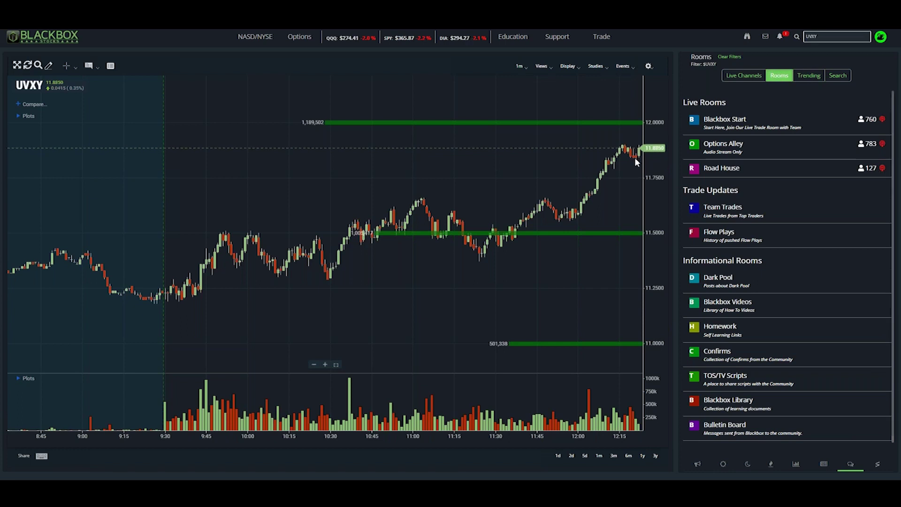
pyautogui.doubleClick(818, 37)
pyautogui.write('SPY')
pyautogui.press('Return')
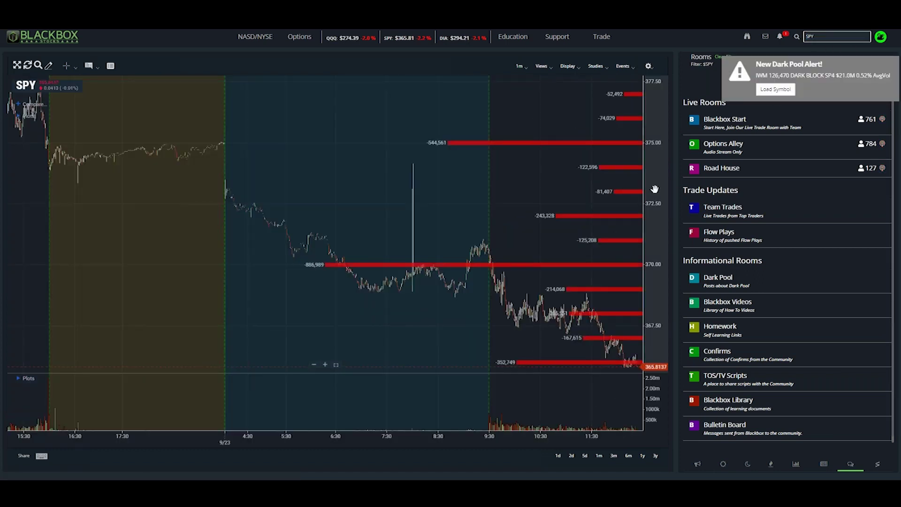
pyautogui.moveTo(656, 180); pyautogui.dragTo(658, 243)
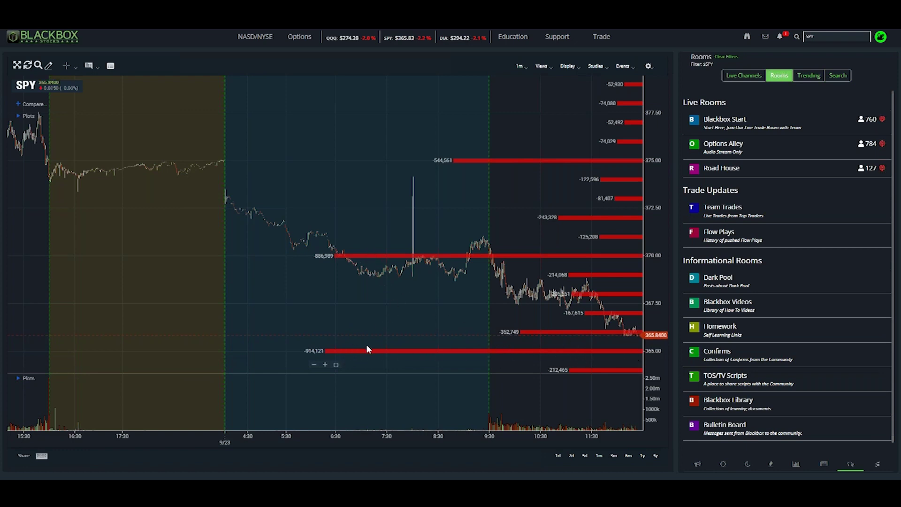
pyautogui.moveTo(657, 159); pyautogui.dragTo(659, 217)
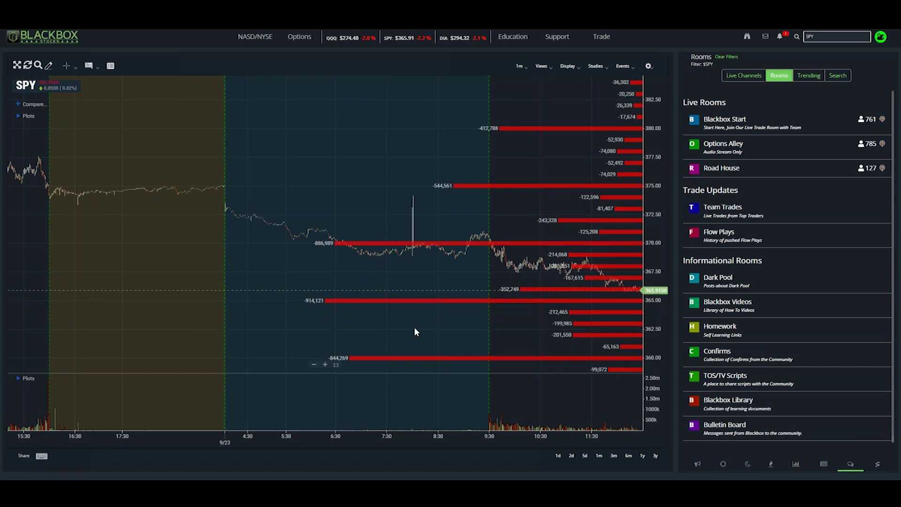
pyautogui.moveTo(653, 147); pyautogui.dragTo(656, 220)
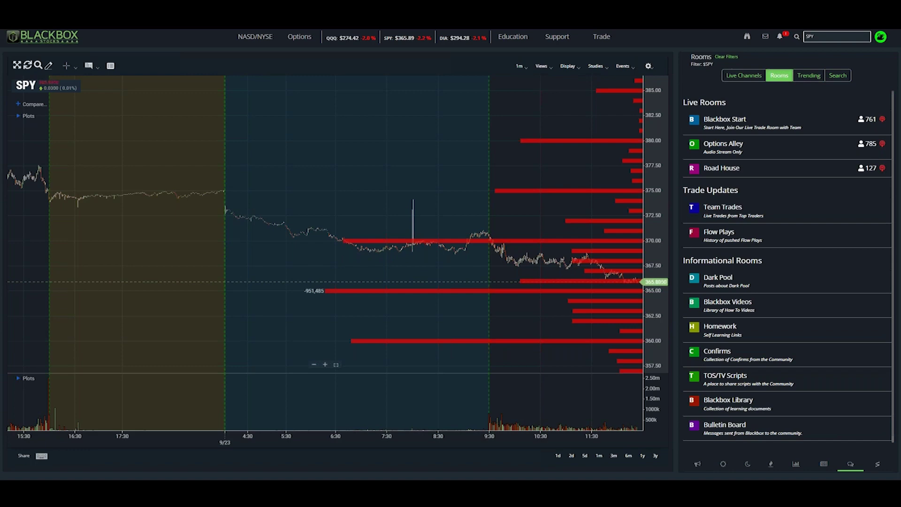
# Add the [BBS] Net Options Delta study to the SPY chart
pyautogui.scroll(5, 566, 253)
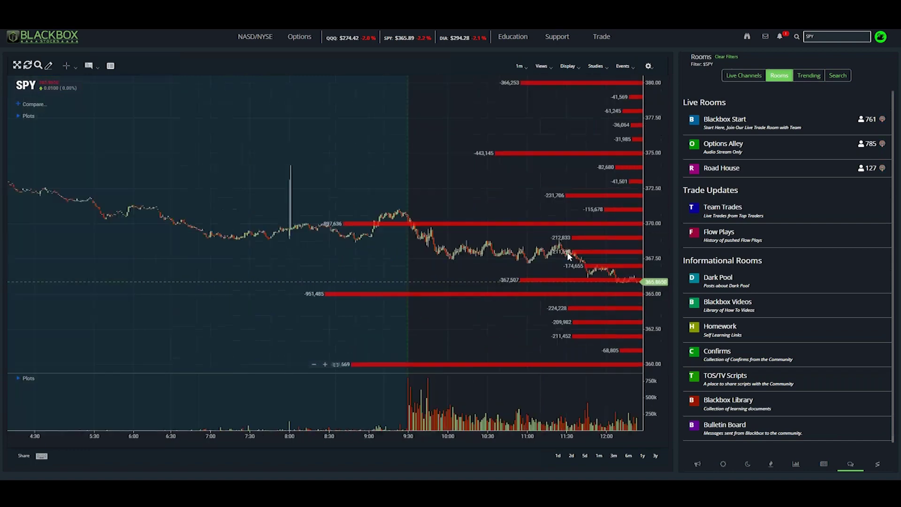
pyautogui.scroll(1, 567, 255)
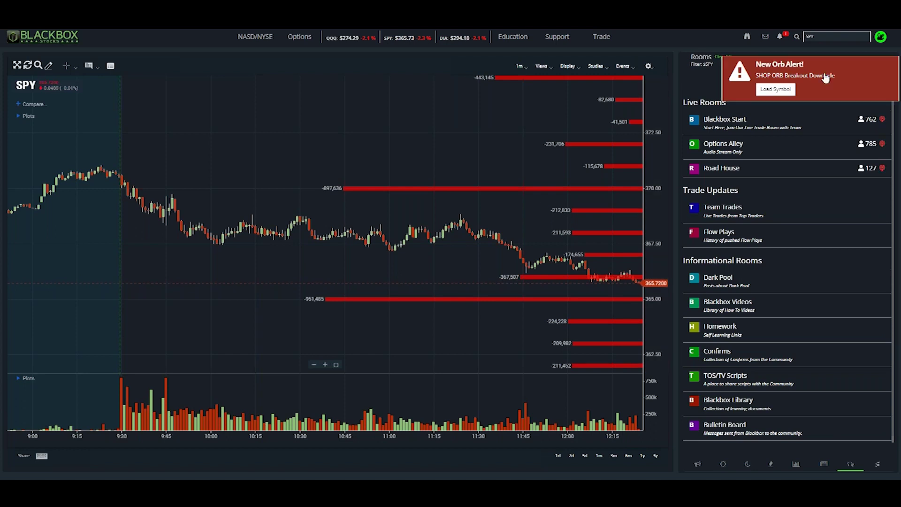
pyautogui.click(596, 66)
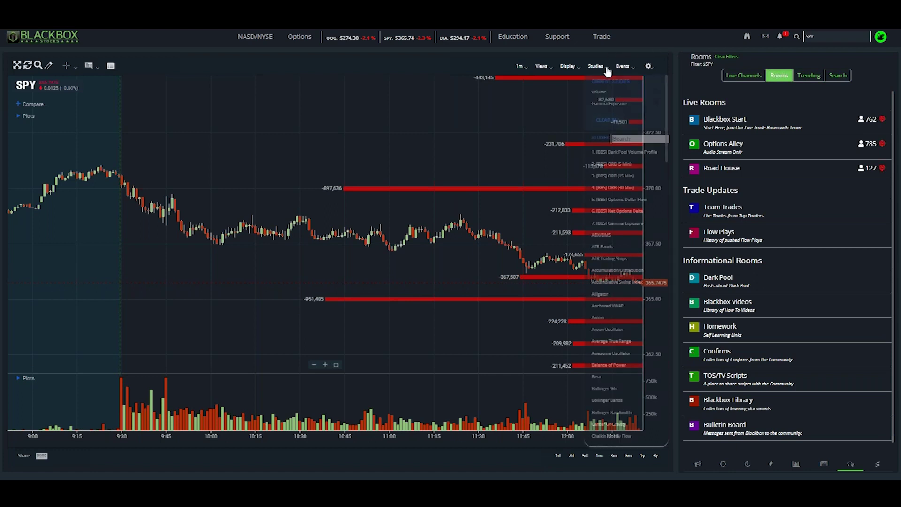
pyautogui.click(633, 212)
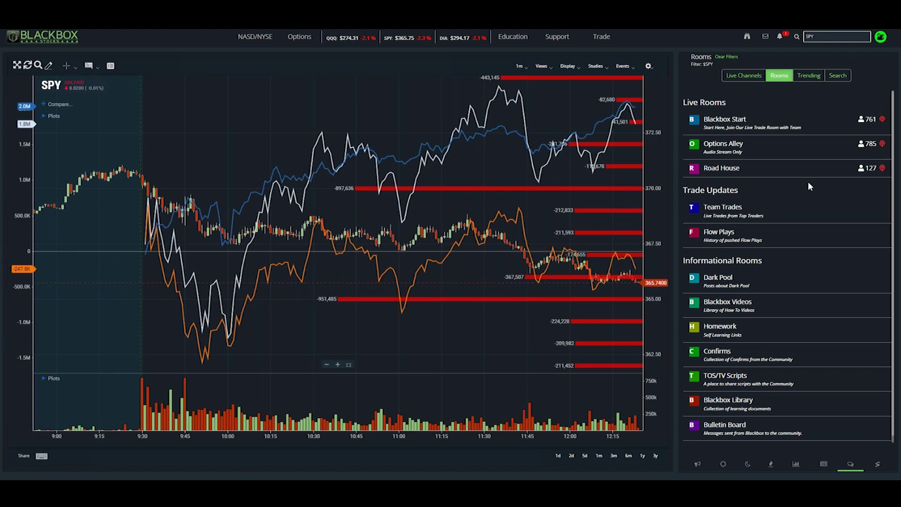
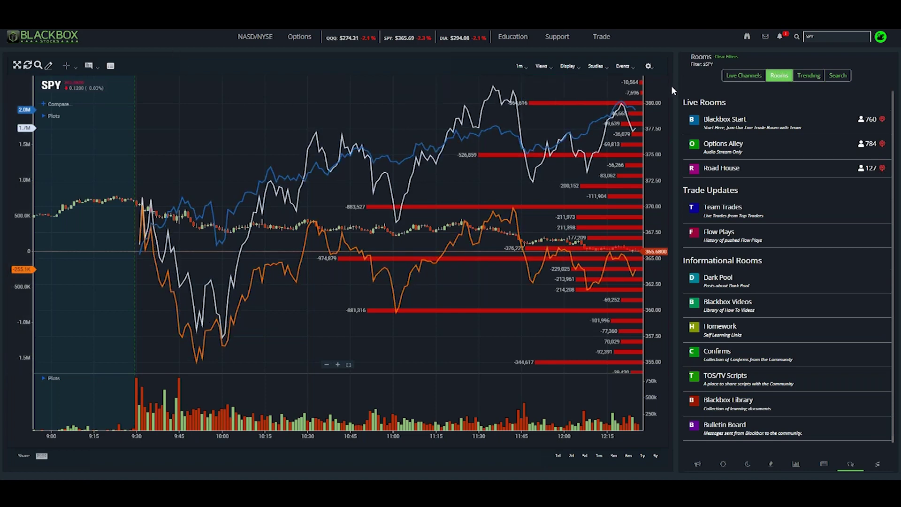
# Add the [BBS] ORB (15 Min) study to the SPY chart
pyautogui.click(604, 67)
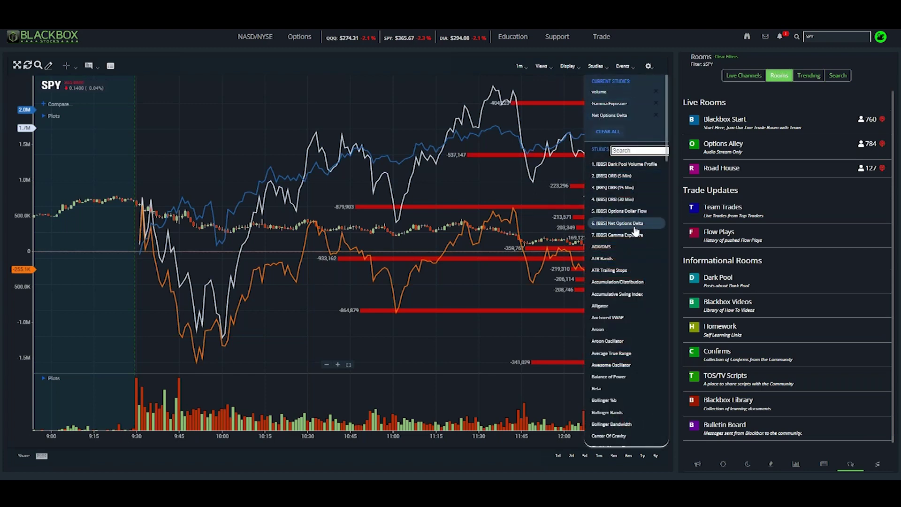
pyautogui.click(633, 188)
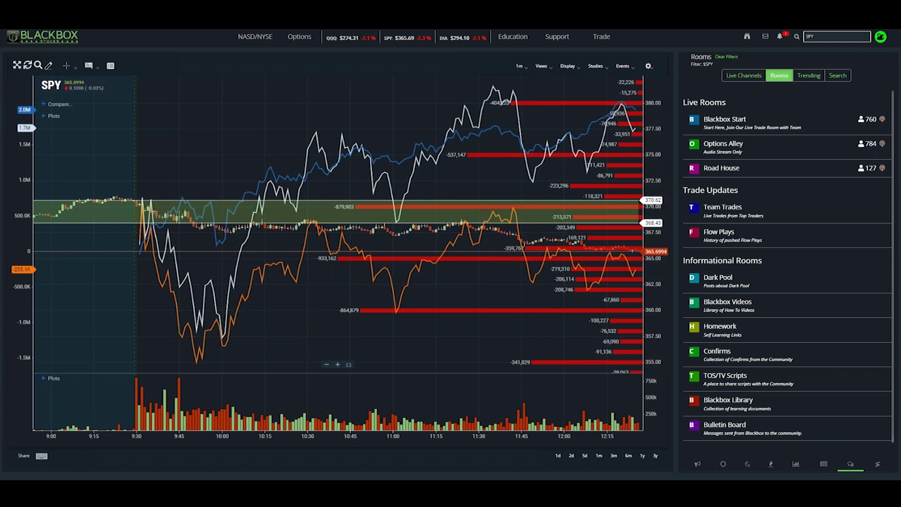
pyautogui.scroll(5, 579, 130)
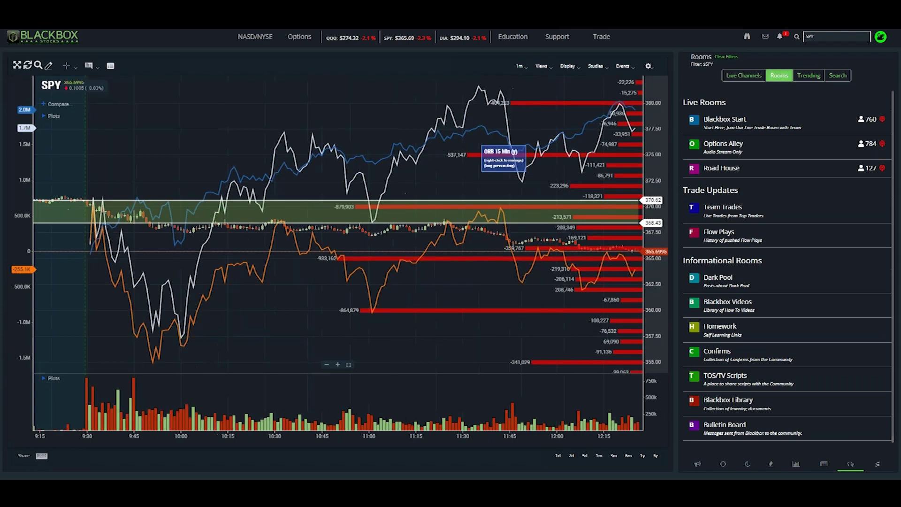
pyautogui.scroll(-5, 385, 350)
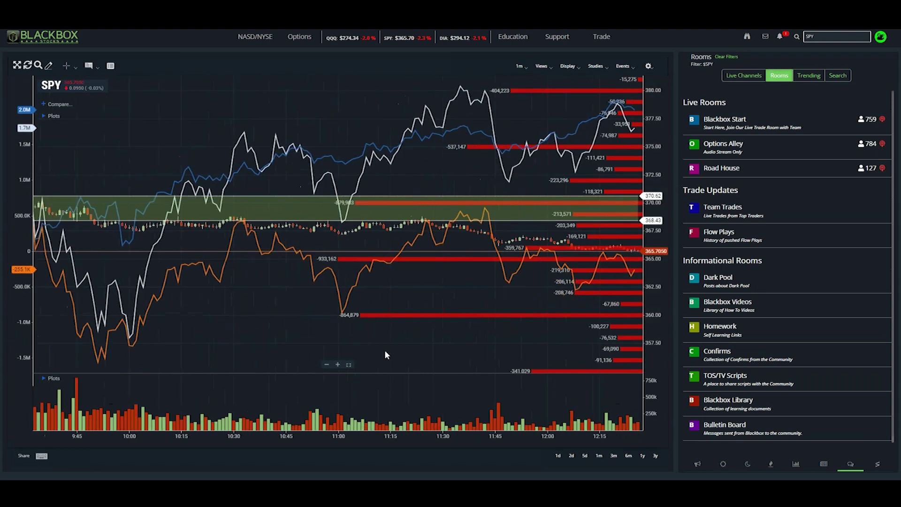
pyautogui.moveTo(59, 438); pyautogui.dragTo(353, 442)
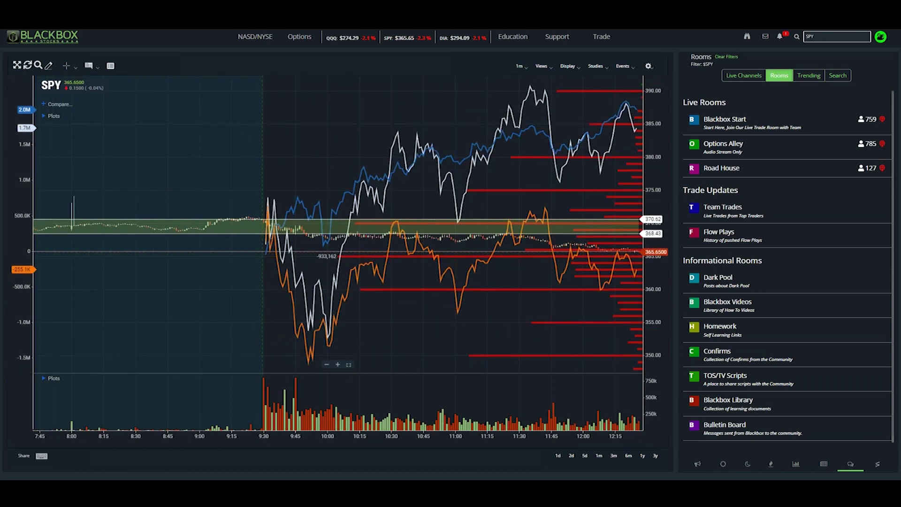
# Add the [BBS] ORB (30 Min) study to the SPY chart alongside the 15-minute range
pyautogui.click(609, 69)
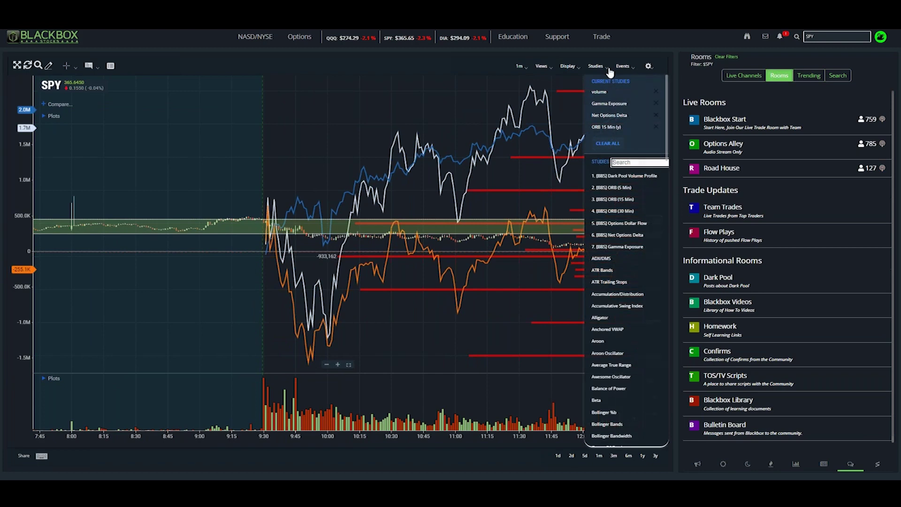
pyautogui.click(608, 211)
pyautogui.scroll(5, 587, 236)
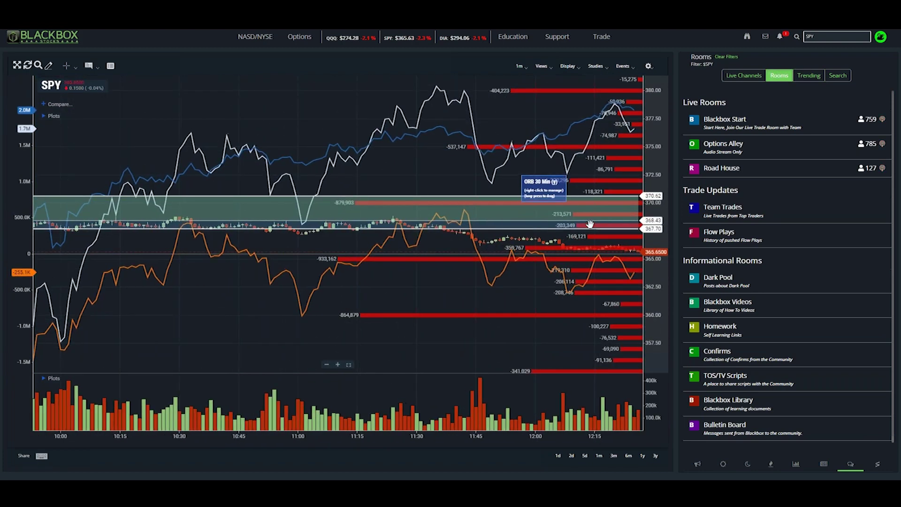
pyautogui.moveTo(655, 206); pyautogui.dragTo(652, 123)
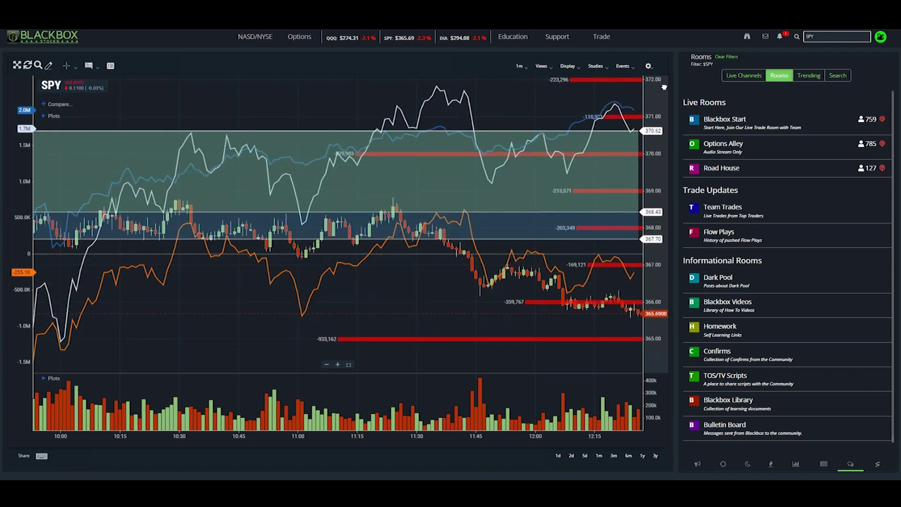
# Remove the Net Options Delta study from the SPY chart's current studies
pyautogui.click(603, 68)
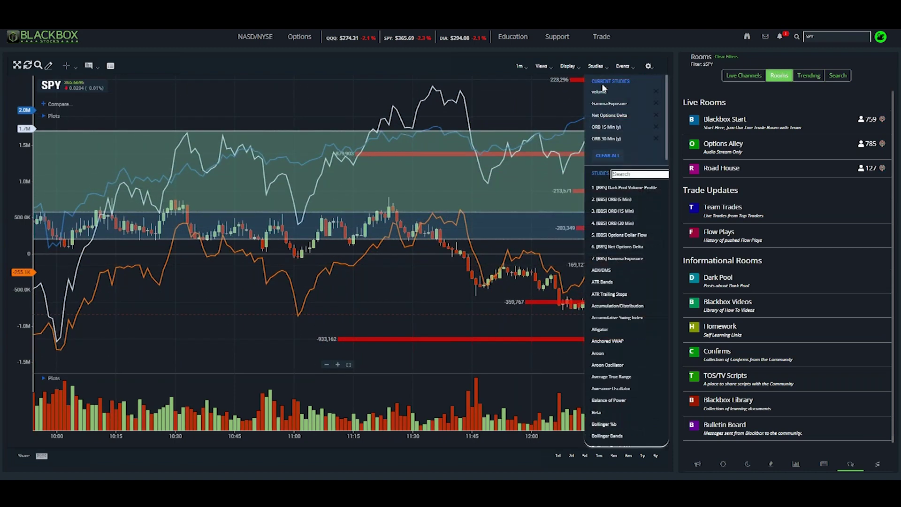
pyautogui.click(655, 115)
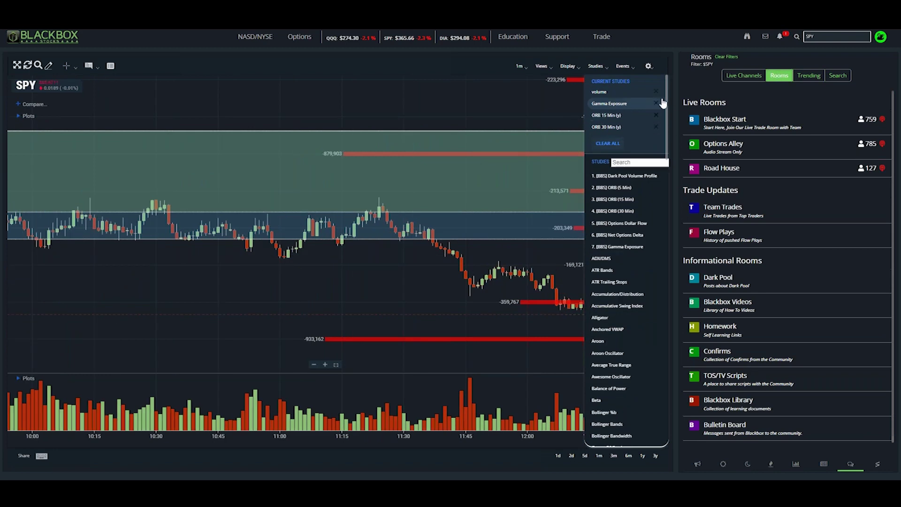
pyautogui.click(675, 60)
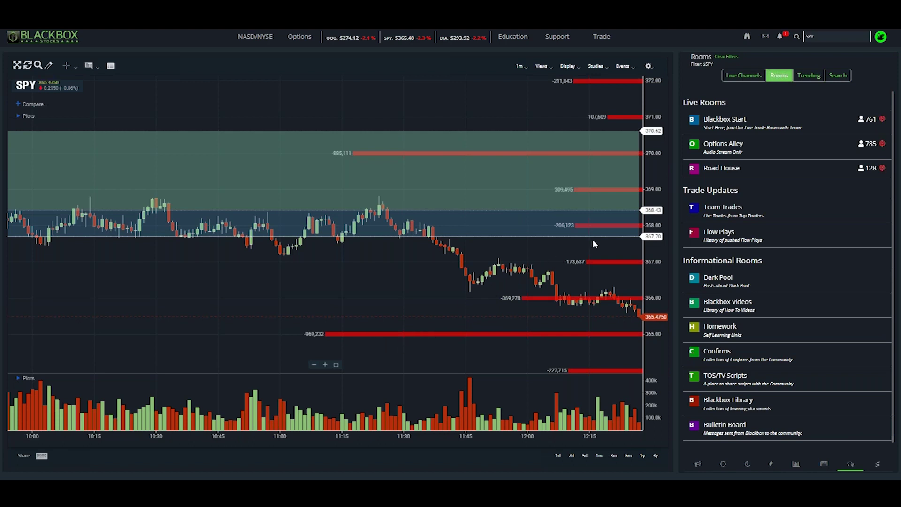
# Examine SPY's latest price action below the opening ranges against the gamma exposure bars around 365
pyautogui.scroll(-1, 650, 174)
pyautogui.moveTo(651, 174); pyautogui.dragTo(659, 215)
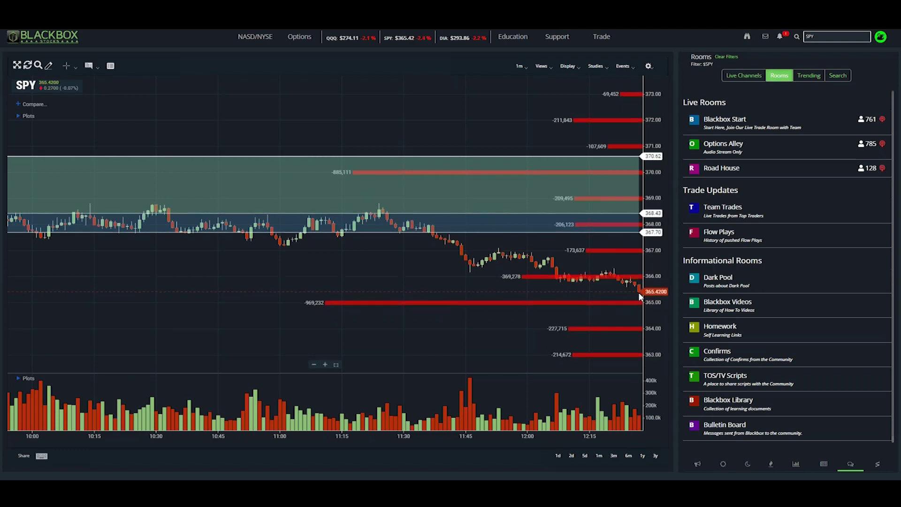
pyautogui.moveTo(651, 286); pyautogui.dragTo(652, 261)
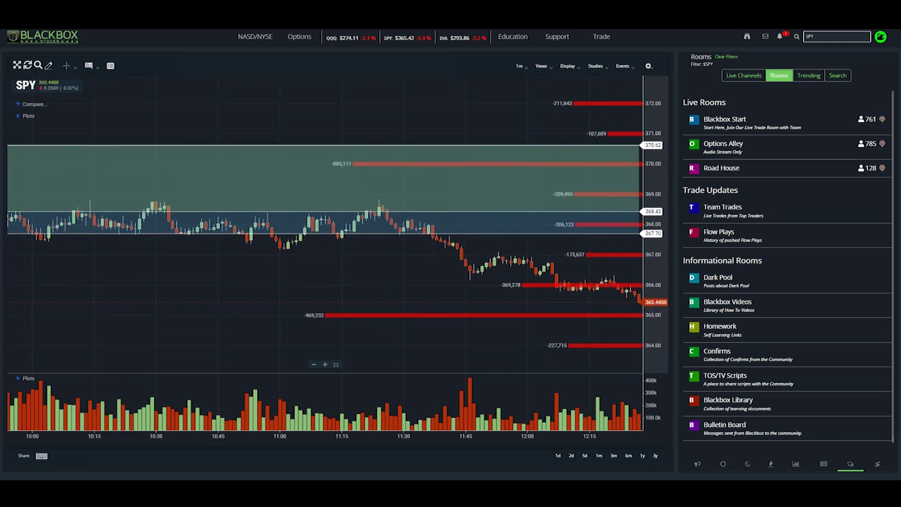
pyautogui.moveTo(654, 301); pyautogui.dragTo(665, 332)
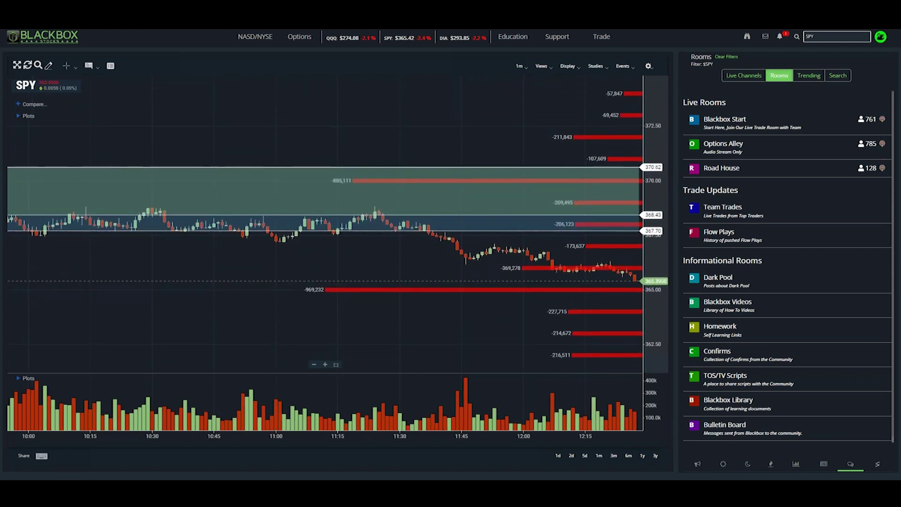